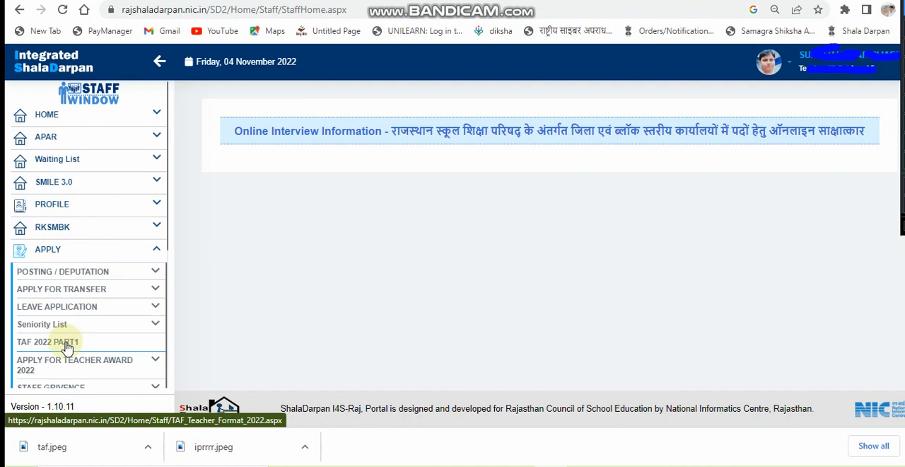
Open the TAF 2022 PART1 teacher evaluation form from the Apply section
{"action": "left_click", "coordinate": [67, 345]}
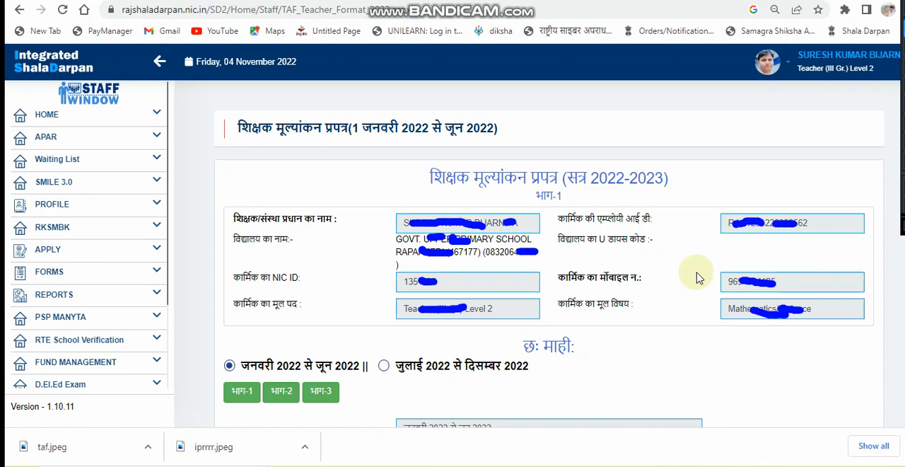
{"action": "scroll", "coordinate": [697, 241], "scroll_direction": "down", "scroll_amount": 5}
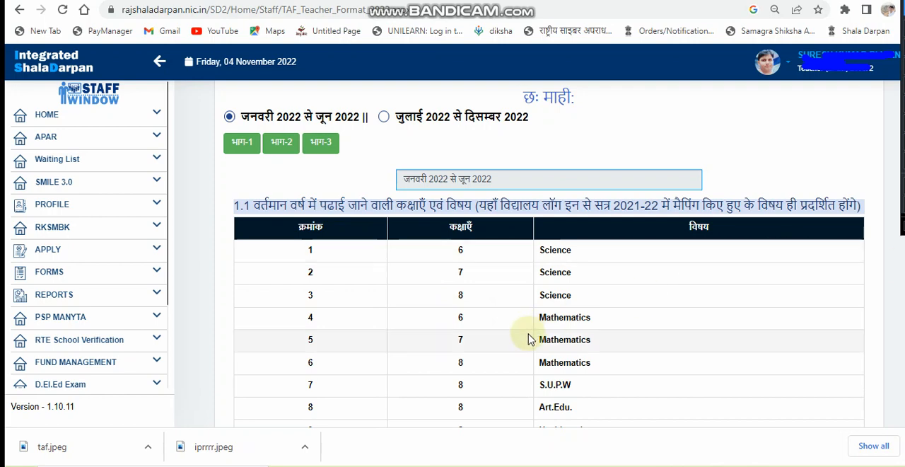
{"action": "scroll", "coordinate": [529, 339], "scroll_direction": "down", "scroll_amount": 5}
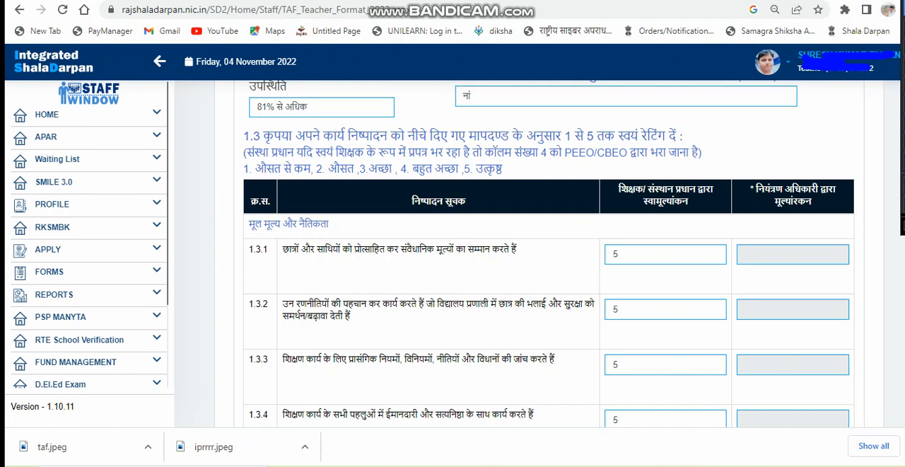
{"action": "scroll", "coordinate": [549, 269], "scroll_direction": "up", "scroll_amount": 2}
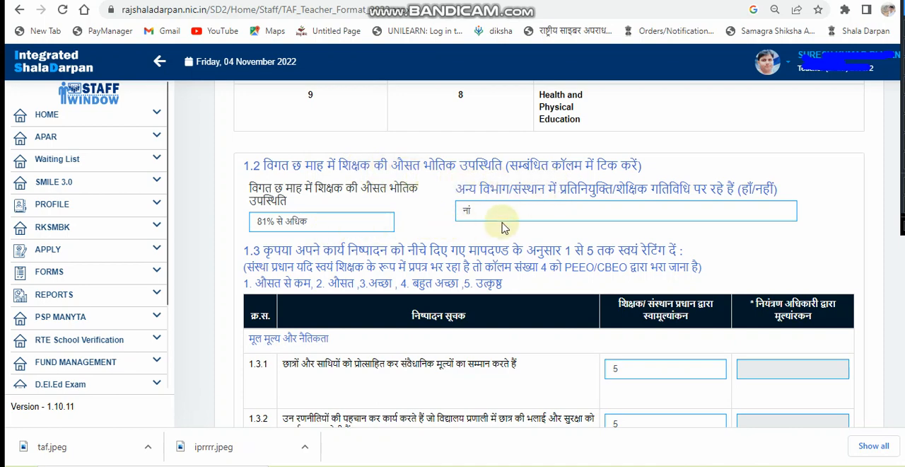
Set the average attendance to 81% से अधिक and the deputation option to नां
{"action": "left_click", "coordinate": [338, 227]}
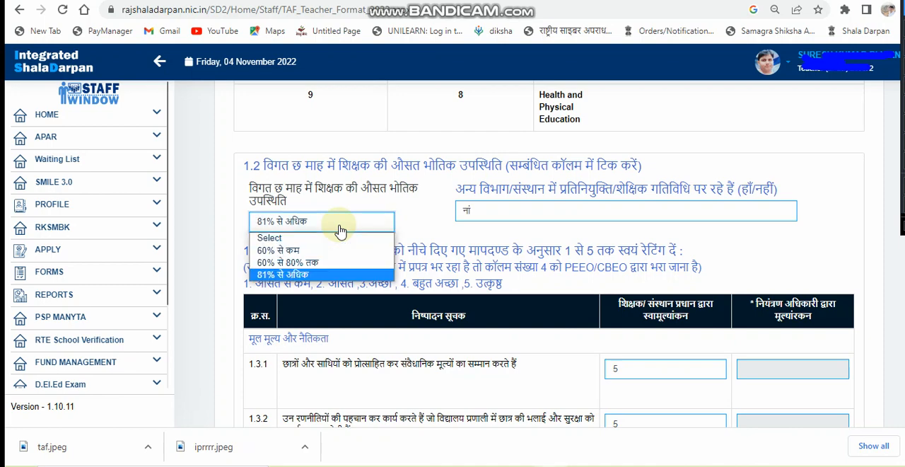
{"action": "left_click", "coordinate": [317, 277]}
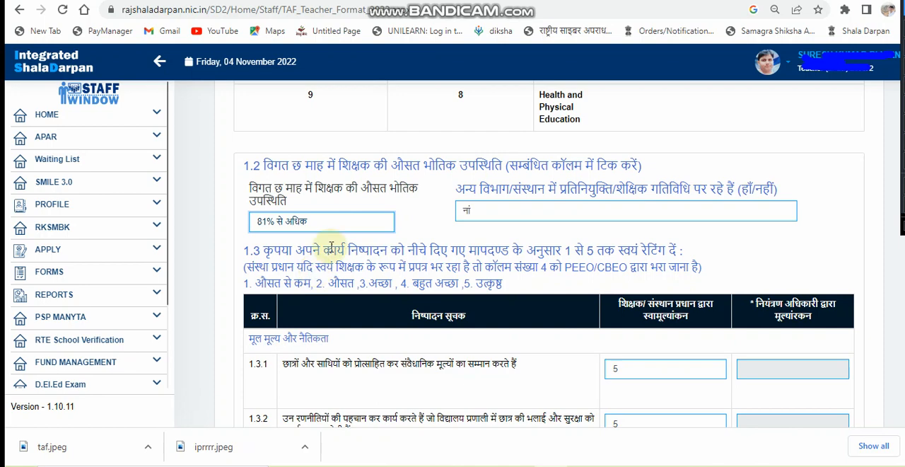
{"action": "left_click", "coordinate": [498, 215]}
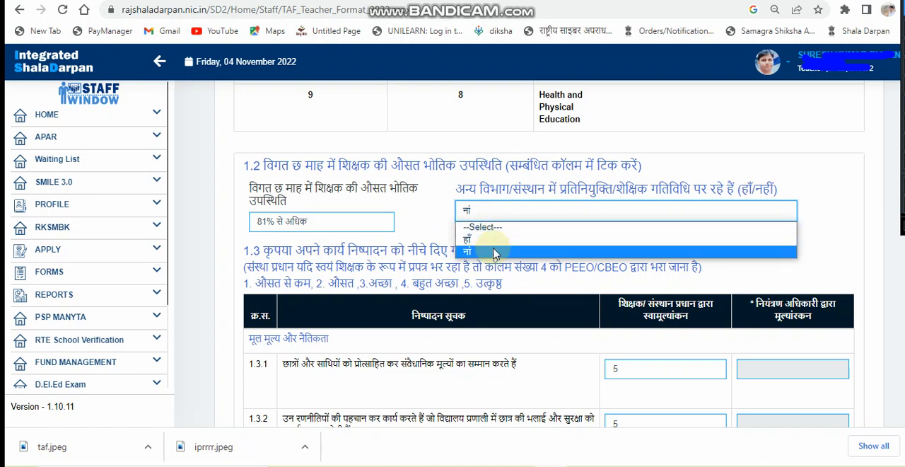
{"action": "left_click", "coordinate": [495, 252]}
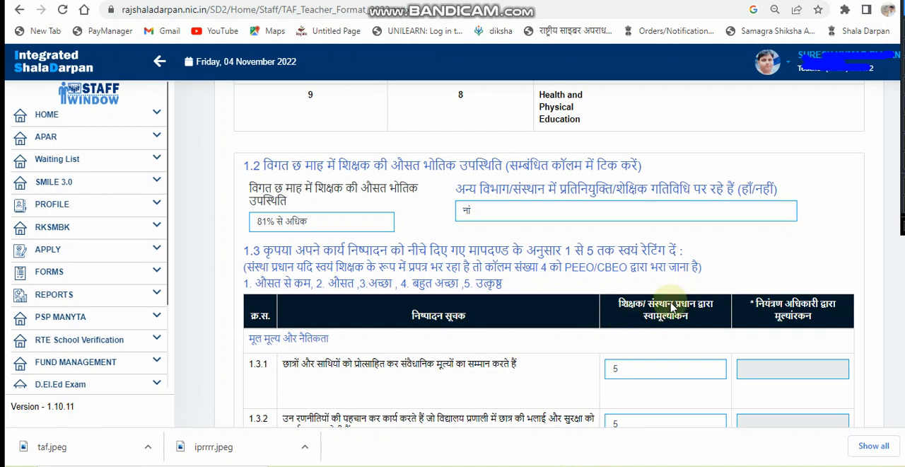
Review the self-rating scores in section 1.3 and the grade and overall evaluation in sections 1.4 and 1.5
{"action": "scroll", "coordinate": [615, 304], "scroll_direction": "down", "scroll_amount": 6}
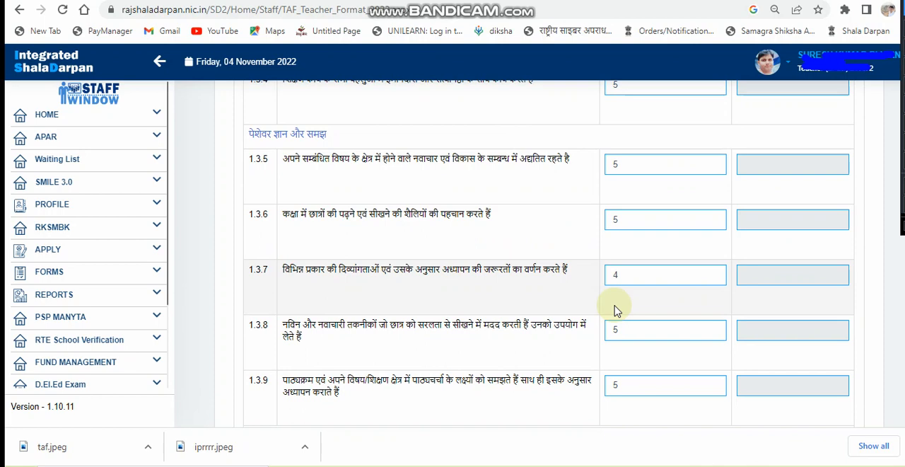
{"action": "scroll", "coordinate": [616, 309], "scroll_direction": "down", "scroll_amount": 12}
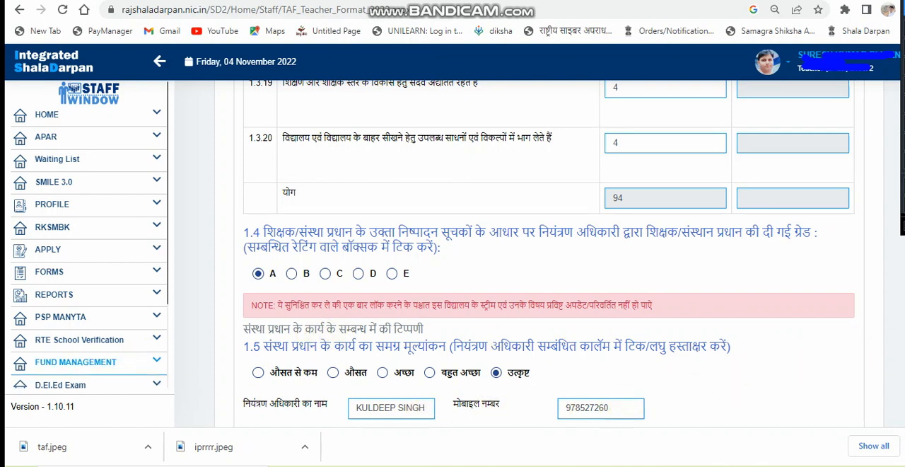
{"action": "scroll", "coordinate": [549, 255], "scroll_direction": "down", "scroll_amount": 1}
{"action": "scroll", "coordinate": [559, 253], "scroll_direction": "down", "scroll_amount": 1}
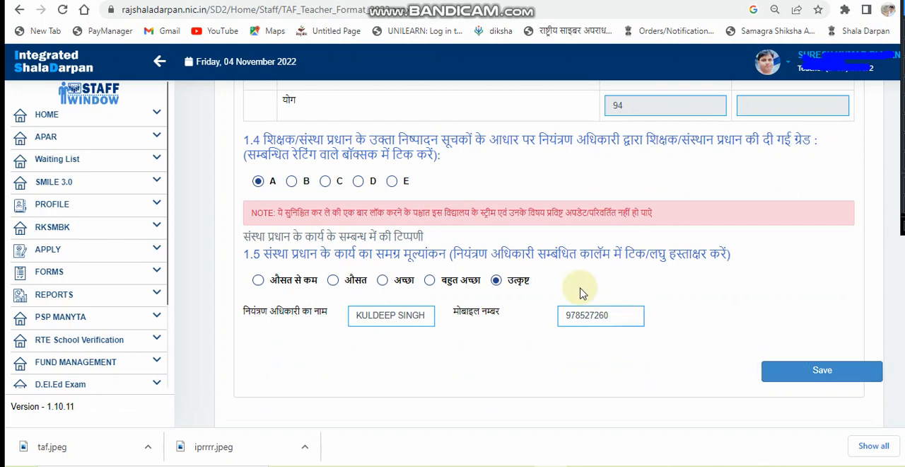
{"action": "scroll", "coordinate": [581, 293], "scroll_direction": "up", "scroll_amount": 8}
{"action": "scroll", "coordinate": [581, 293], "scroll_direction": "up", "scroll_amount": 10}
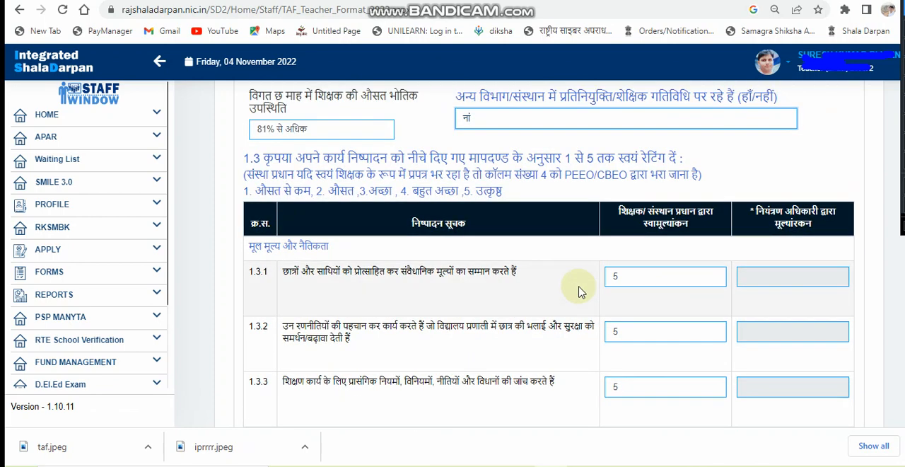
Save Part 1 of the evaluation form and close the message
{"action": "scroll", "coordinate": [581, 293], "scroll_direction": "down", "scroll_amount": 15}
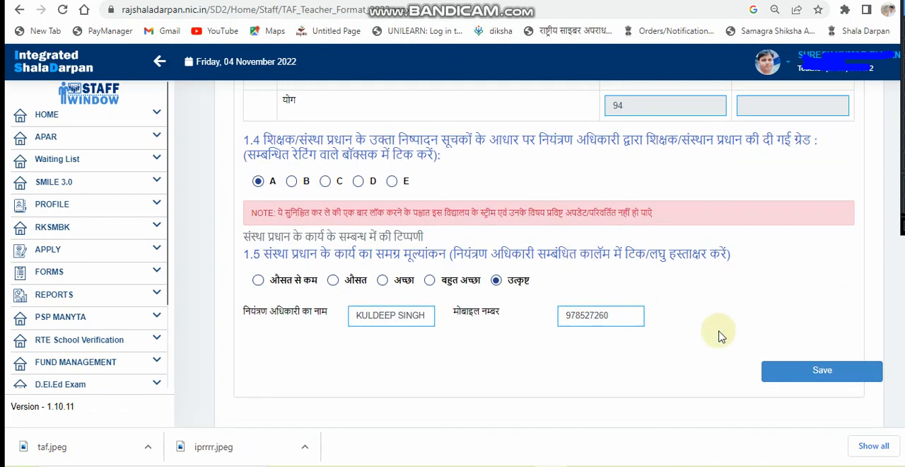
{"action": "left_click", "coordinate": [821, 372]}
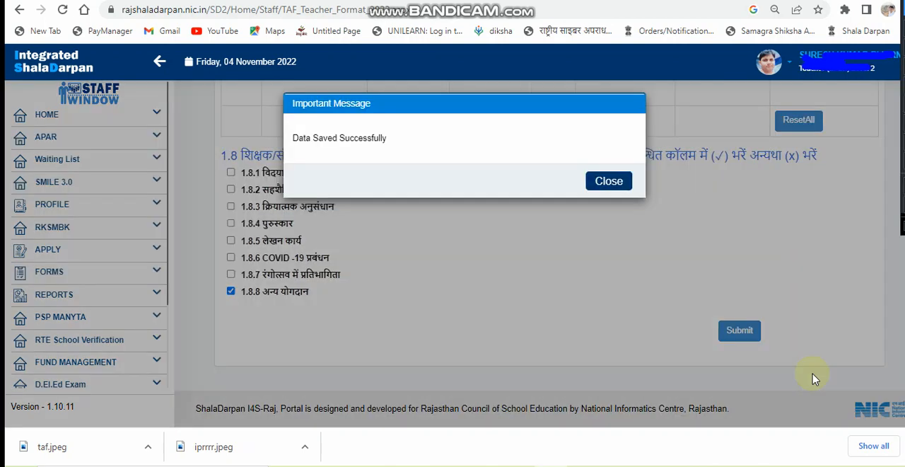
{"action": "left_click", "coordinate": [610, 185]}
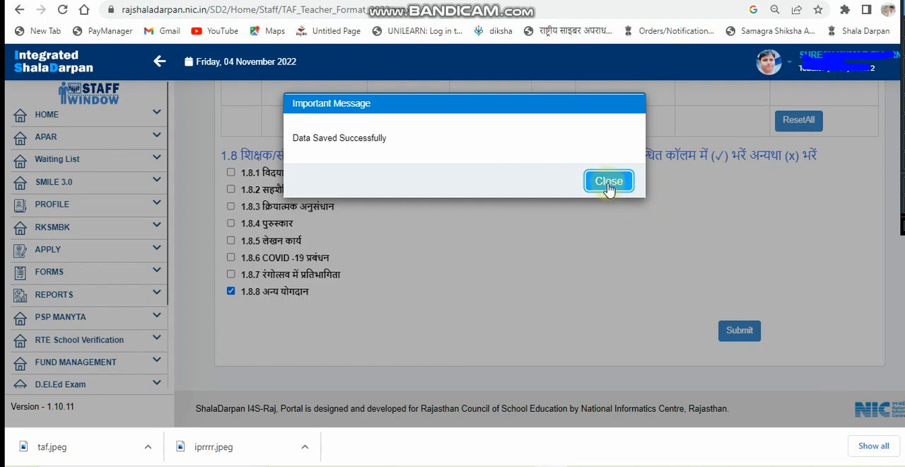
Review the challenge and training-need rankings entered in sections 1.6 and 1.7
{"action": "scroll", "coordinate": [622, 221], "scroll_direction": "up", "scroll_amount": 5}
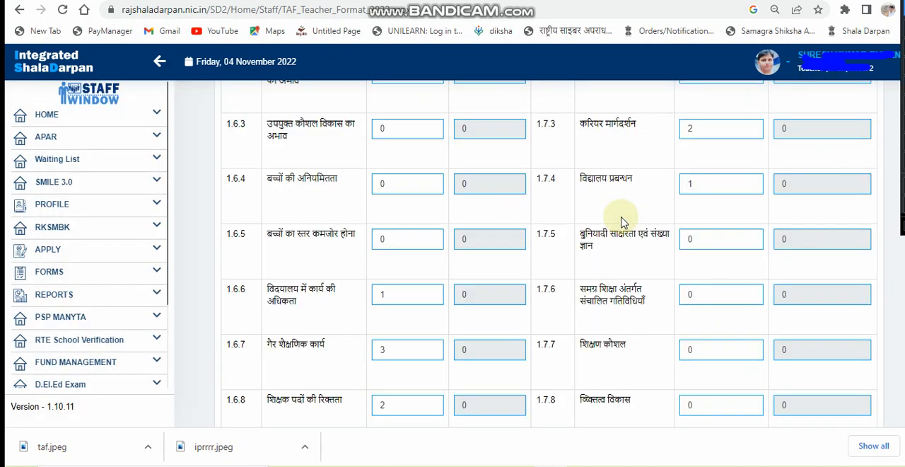
{"action": "scroll", "coordinate": [622, 222], "scroll_direction": "up", "scroll_amount": 10}
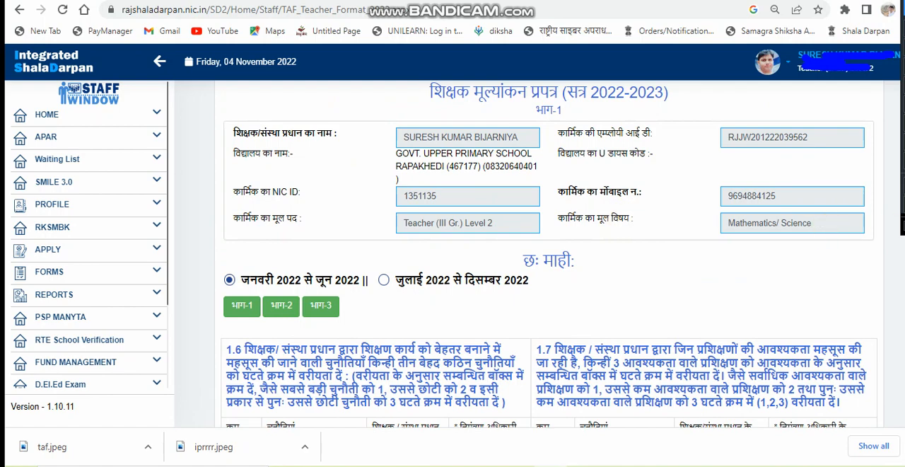
{"action": "scroll", "coordinate": [549, 250], "scroll_direction": "down", "scroll_amount": 5}
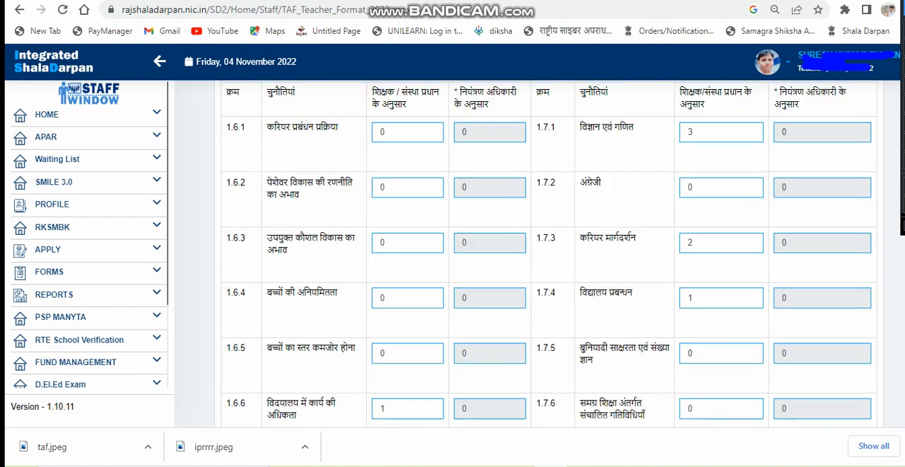
{"action": "scroll", "coordinate": [551, 289], "scroll_direction": "up", "scroll_amount": 5}
{"action": "scroll", "coordinate": [557, 289], "scroll_direction": "down", "scroll_amount": 5}
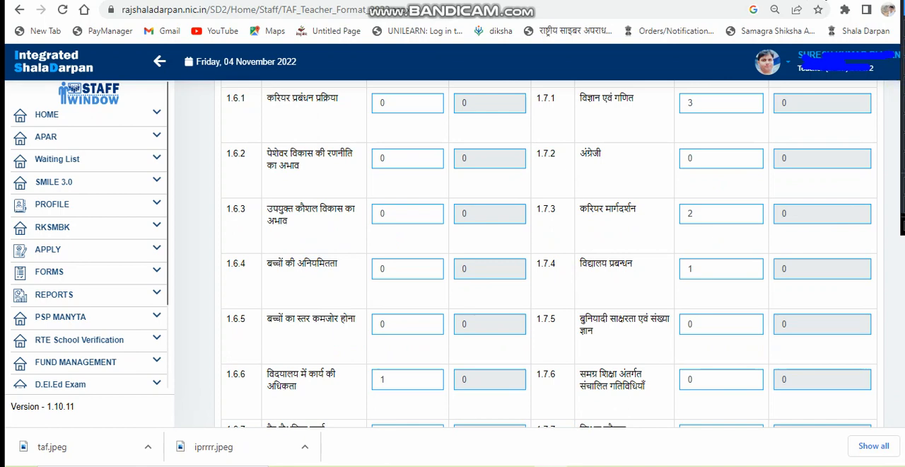
{"action": "scroll", "coordinate": [806, 182], "scroll_direction": "up", "scroll_amount": 2}
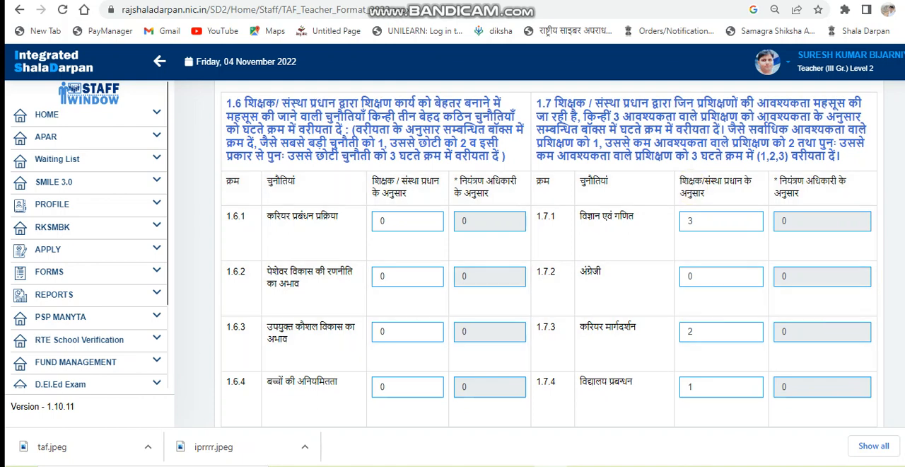
{"action": "scroll", "coordinate": [548, 255], "scroll_direction": "down", "scroll_amount": 3}
{"action": "scroll", "coordinate": [548, 258], "scroll_direction": "down", "scroll_amount": 4}
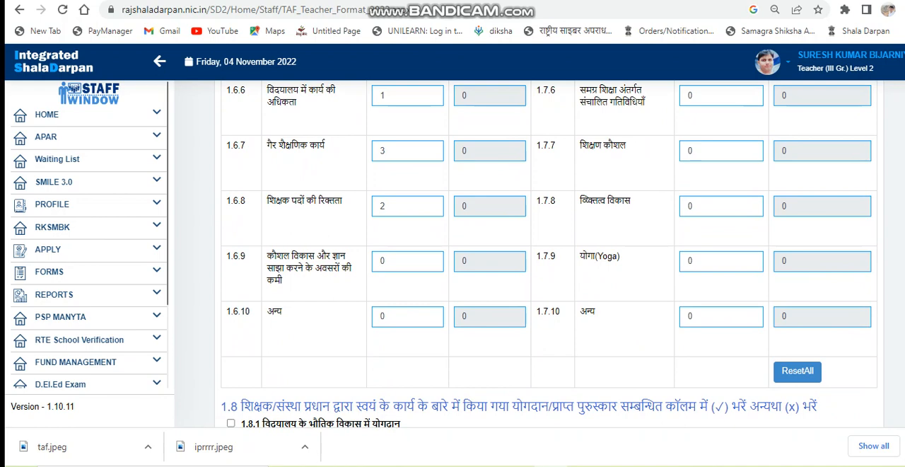
{"action": "scroll", "coordinate": [549, 254], "scroll_direction": "up", "scroll_amount": 2}
{"action": "scroll", "coordinate": [549, 254], "scroll_direction": "down", "scroll_amount": 3}
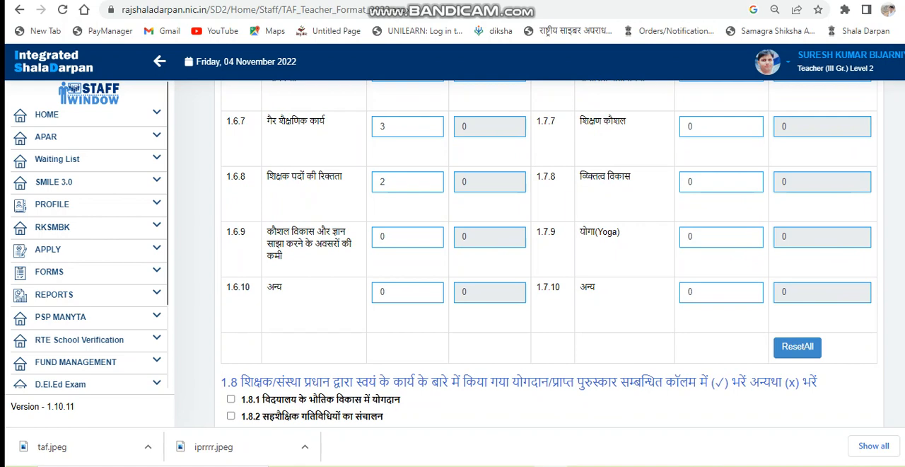
{"action": "scroll", "coordinate": [548, 255], "scroll_direction": "down", "scroll_amount": 2}
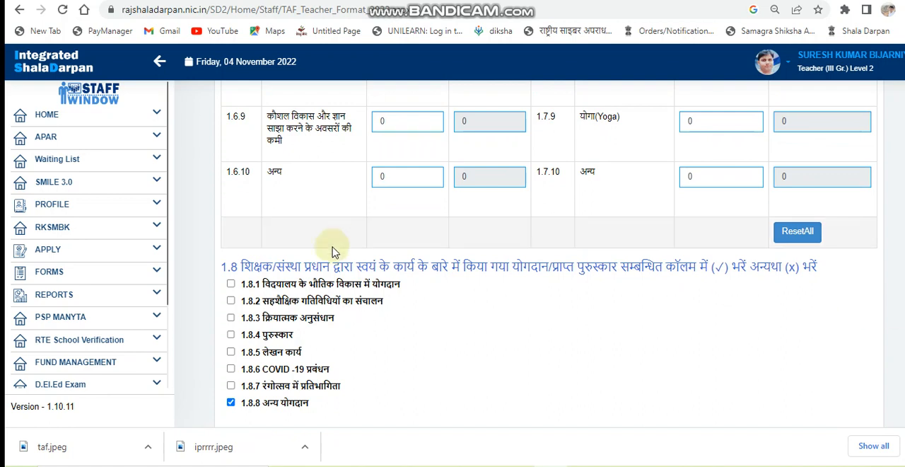
Tick contributions 1.8.1, 1.8.2 and 1.8.5 in section 1.8
{"action": "left_click", "coordinate": [232, 284]}
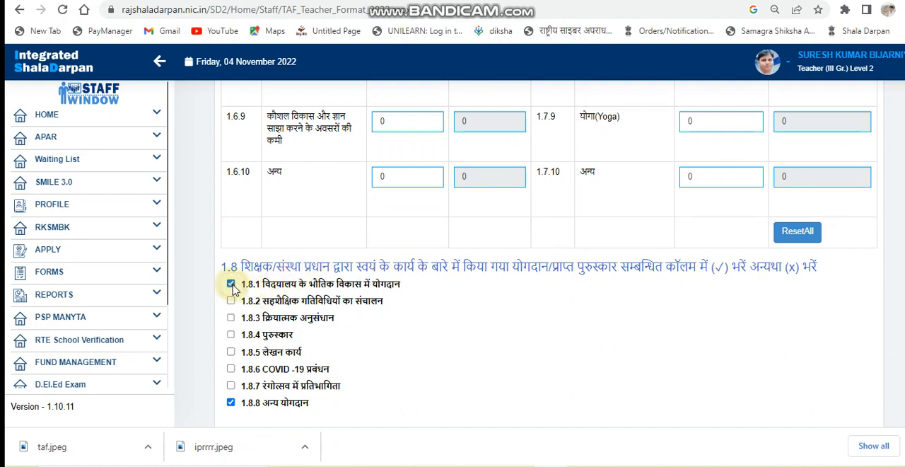
{"action": "left_click", "coordinate": [230, 301]}
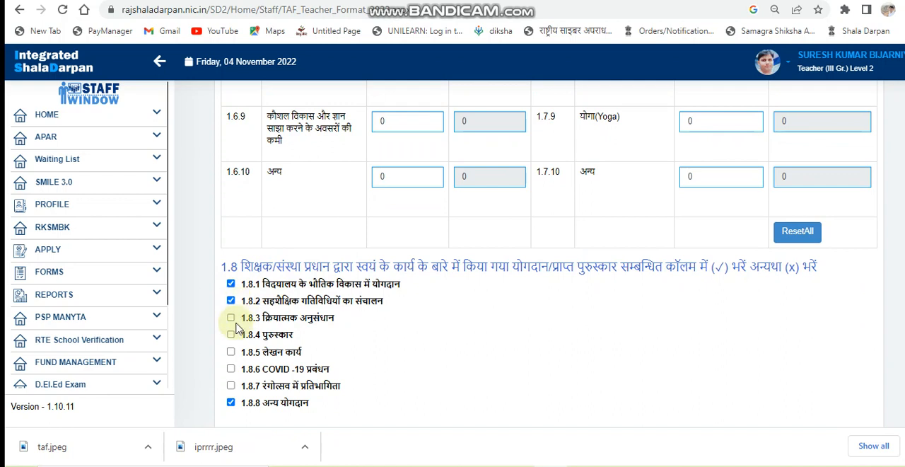
{"action": "left_click", "coordinate": [232, 351]}
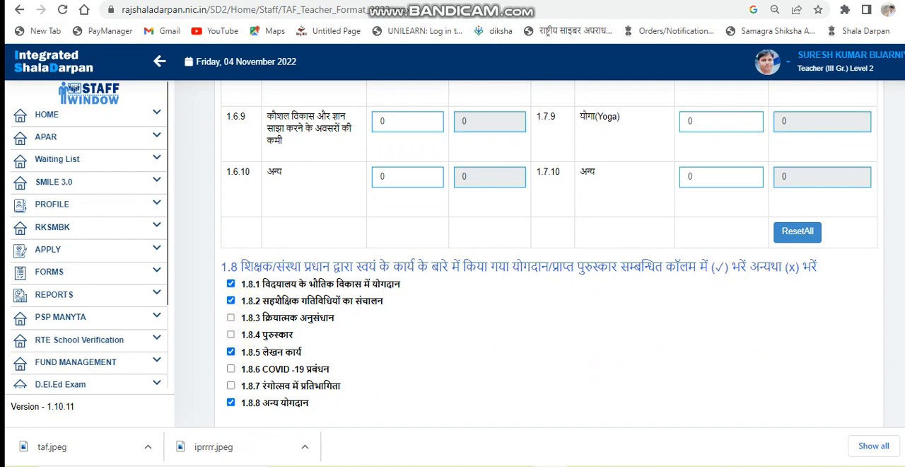
Submit the section 1.6–1.8 entries and close the message
{"action": "scroll", "coordinate": [736, 340], "scroll_direction": "down", "scroll_amount": 2}
{"action": "left_click", "coordinate": [737, 341]}
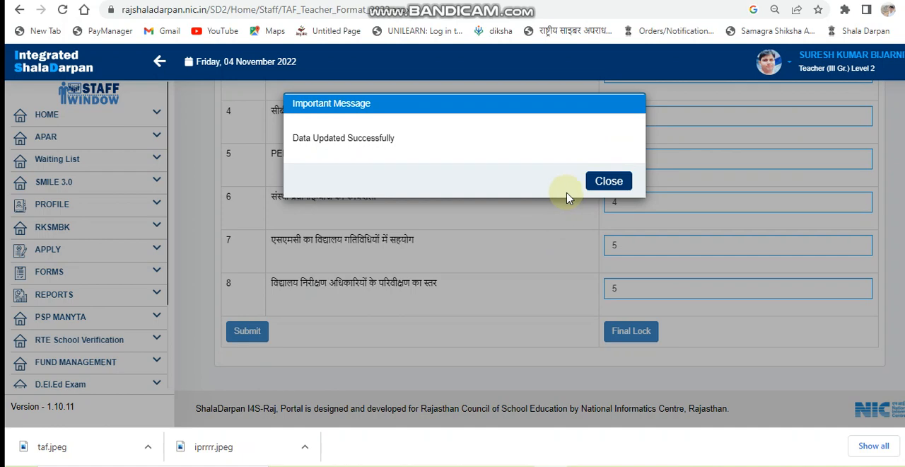
{"action": "left_click", "coordinate": [609, 182]}
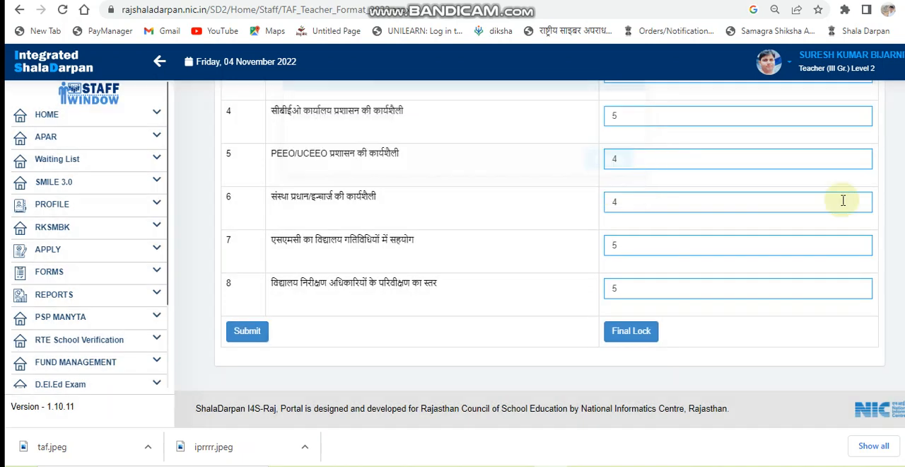
Review the training details in Part 2 and the ratings in section 3.1
{"action": "scroll", "coordinate": [453, 254], "scroll_direction": "up", "scroll_amount": 5}
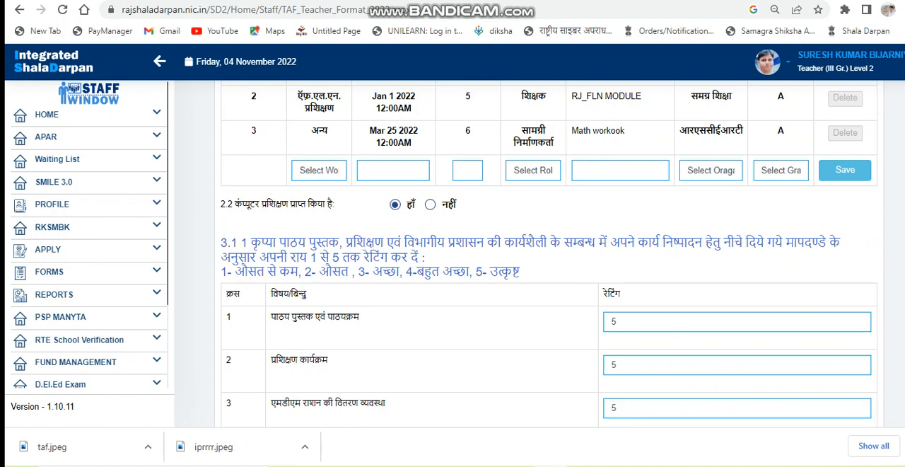
{"action": "scroll", "coordinate": [549, 254], "scroll_direction": "up", "scroll_amount": 2}
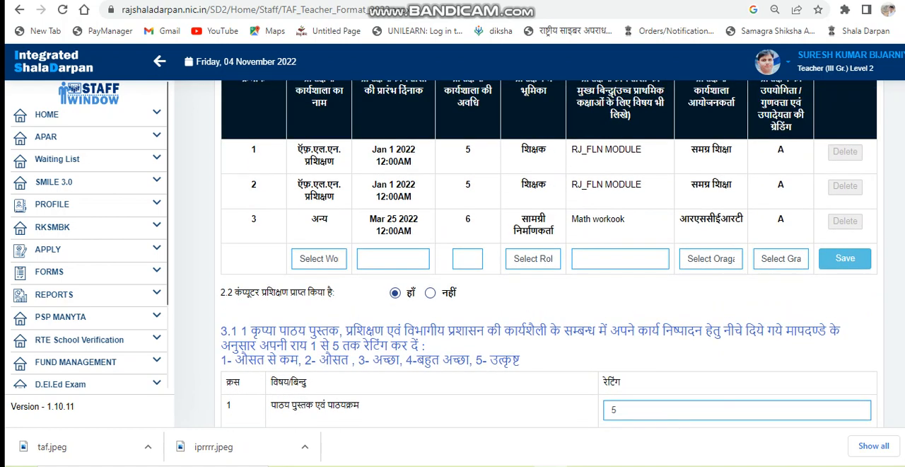
{"action": "scroll", "coordinate": [549, 254], "scroll_direction": "up", "scroll_amount": 1}
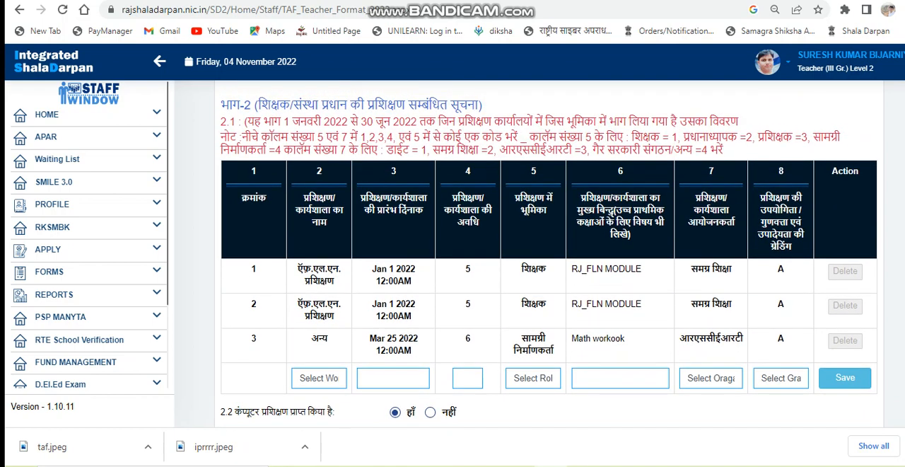
{"action": "scroll", "coordinate": [549, 254], "scroll_direction": "up", "scroll_amount": 1}
{"action": "scroll", "coordinate": [548, 253], "scroll_direction": "up", "scroll_amount": 1}
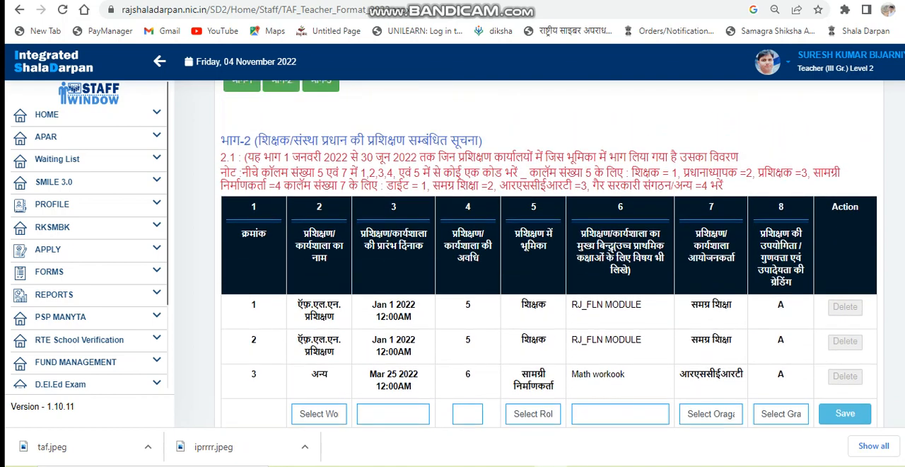
{"action": "scroll", "coordinate": [549, 255], "scroll_direction": "down", "scroll_amount": 1}
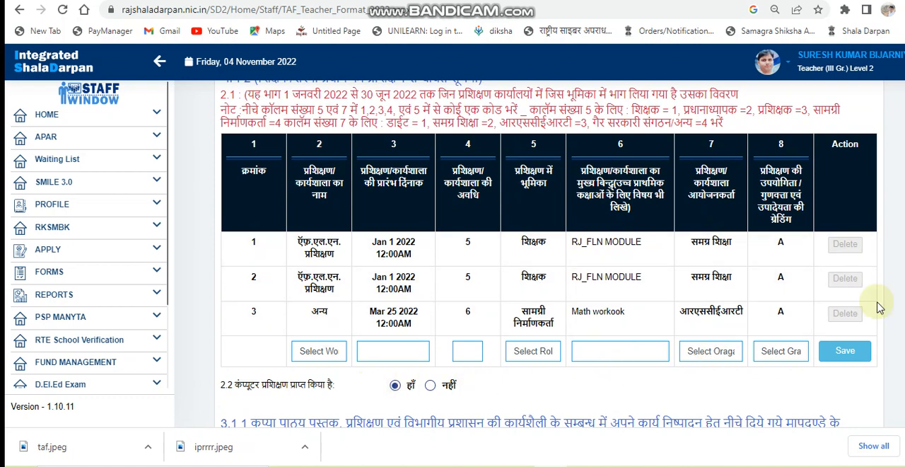
{"action": "scroll", "coordinate": [549, 253], "scroll_direction": "down", "scroll_amount": 3}
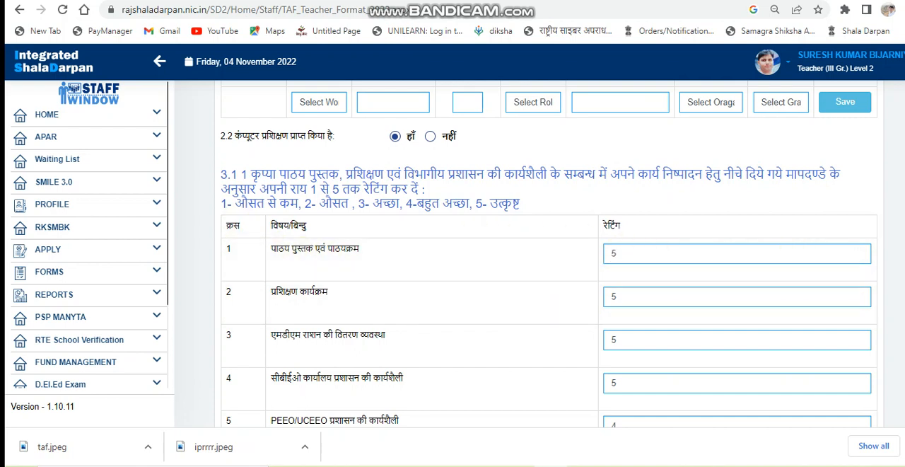
{"action": "scroll", "coordinate": [549, 283], "scroll_direction": "down", "scroll_amount": 1}
Final lock the teacher evaluation form and confirm the lock
{"action": "scroll", "coordinate": [549, 283], "scroll_direction": "down", "scroll_amount": 4}
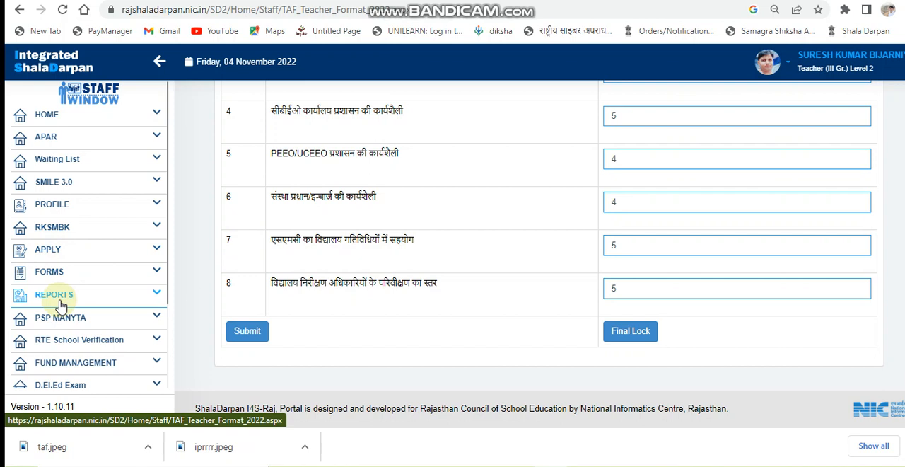
{"action": "left_click", "coordinate": [615, 334]}
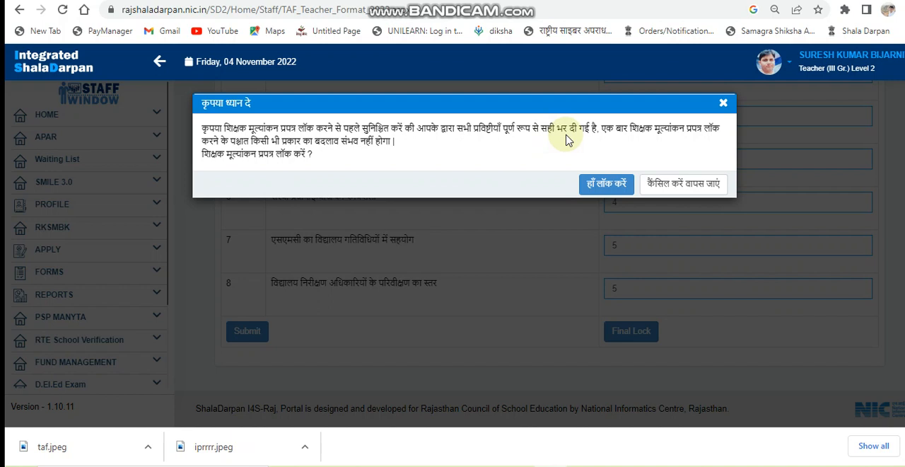
{"action": "left_click", "coordinate": [602, 188]}
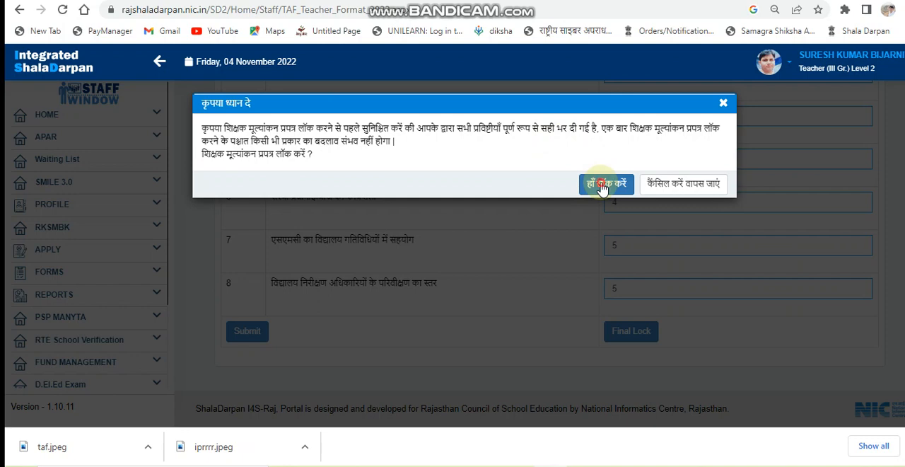